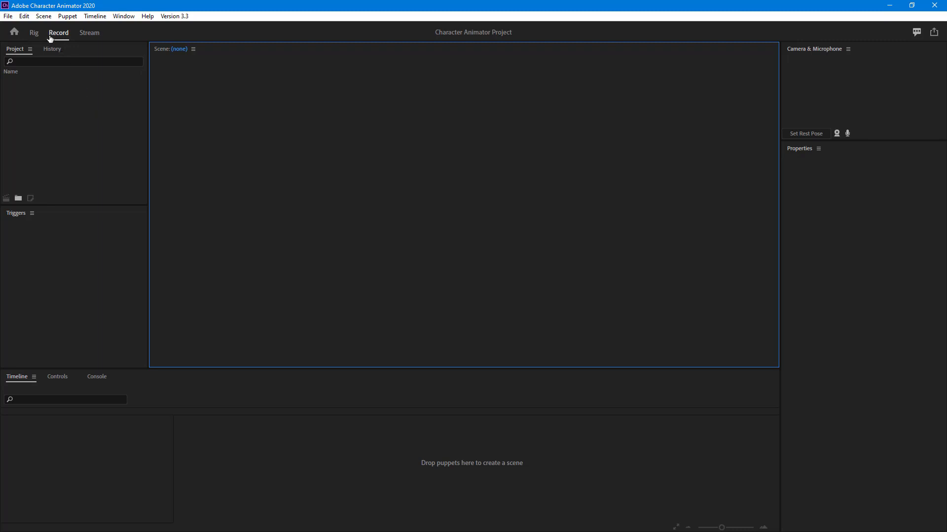
# Create a new scene with the default name Scene 1 and open it on the stage
pyautogui.click(44, 16)
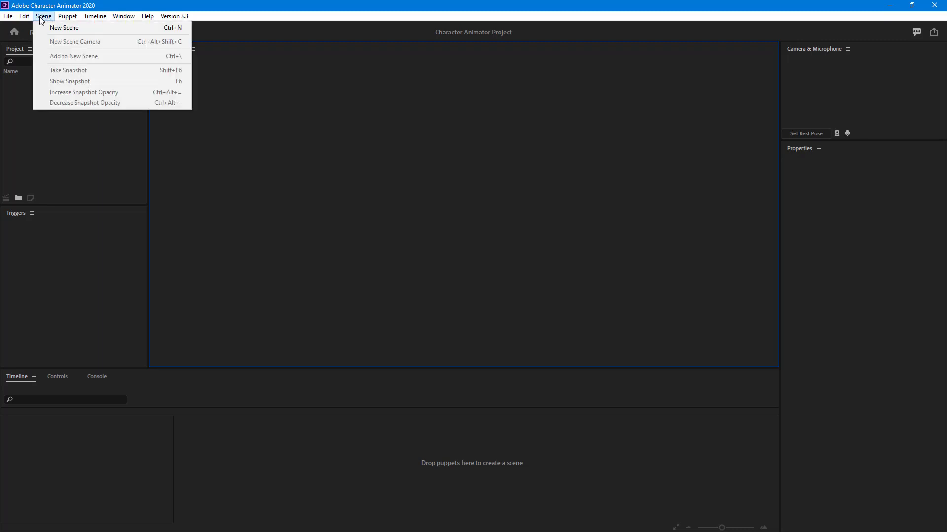
pyautogui.click(55, 29)
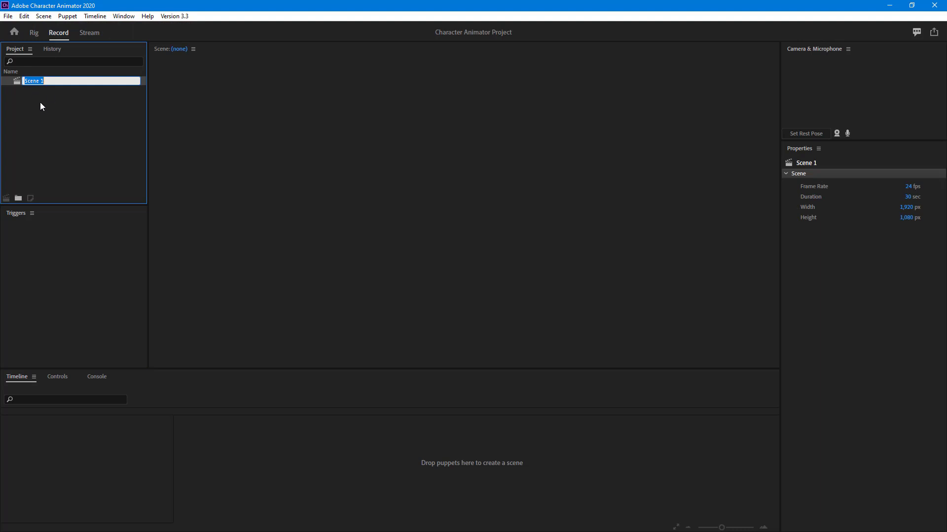
pyautogui.click(46, 120)
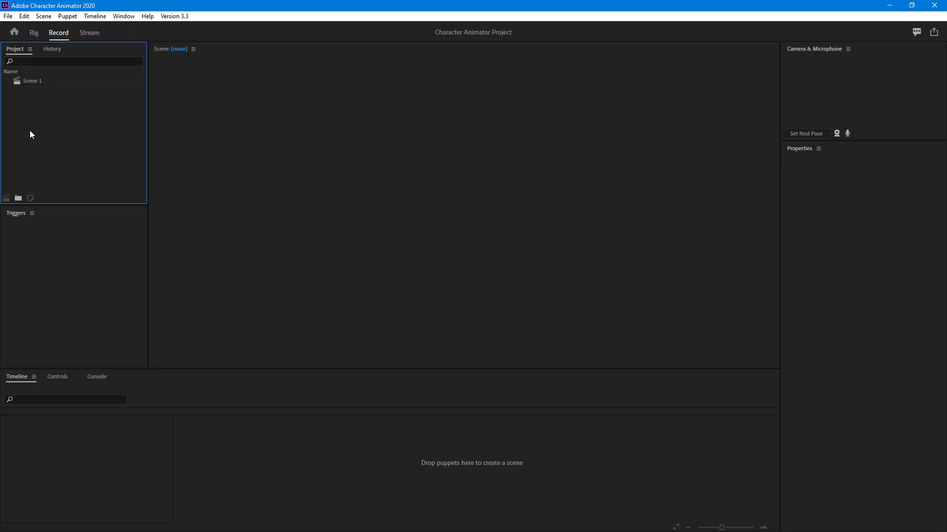
pyautogui.doubleClick(29, 81)
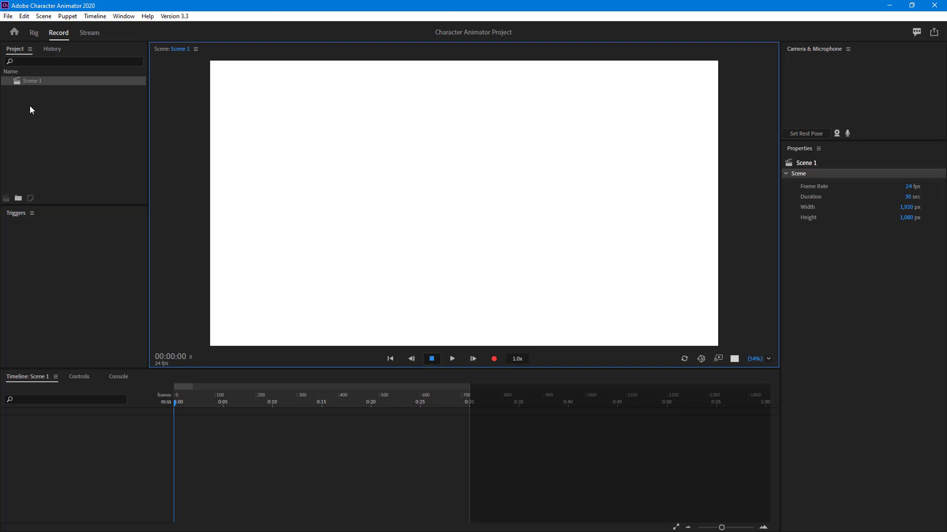
# Rename Scene 1 to TutorTube in the Project panel and select it
pyautogui.rightClick(29, 80)
pyautogui.click(50, 90)
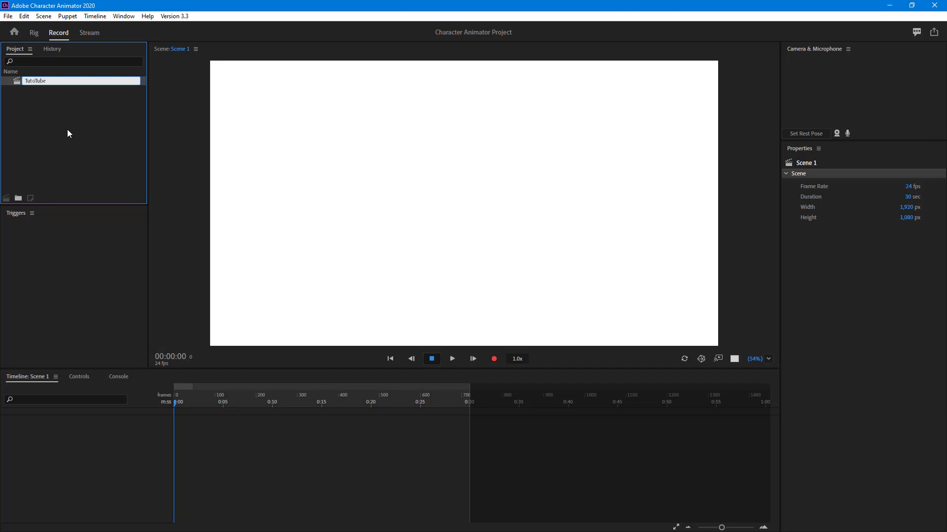
pyautogui.write('r')
pyautogui.press('Return')
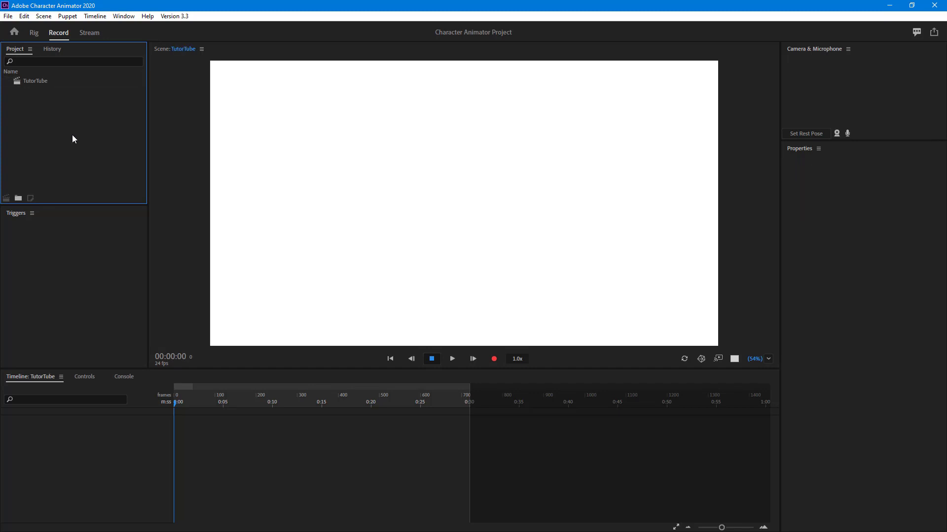
pyautogui.click(40, 80)
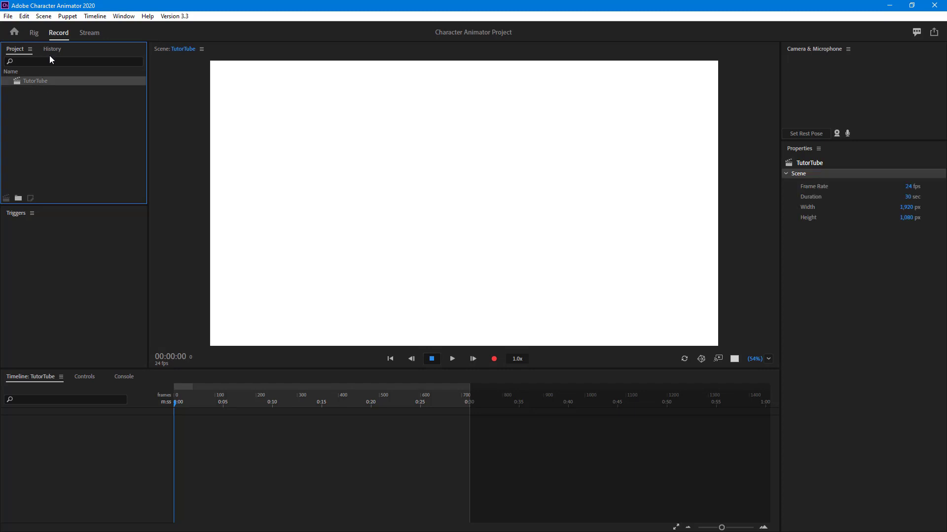
# Import the Ninja example puppet from the Home screen, then reopen the empty TutorTube scene
pyautogui.click(14, 32)
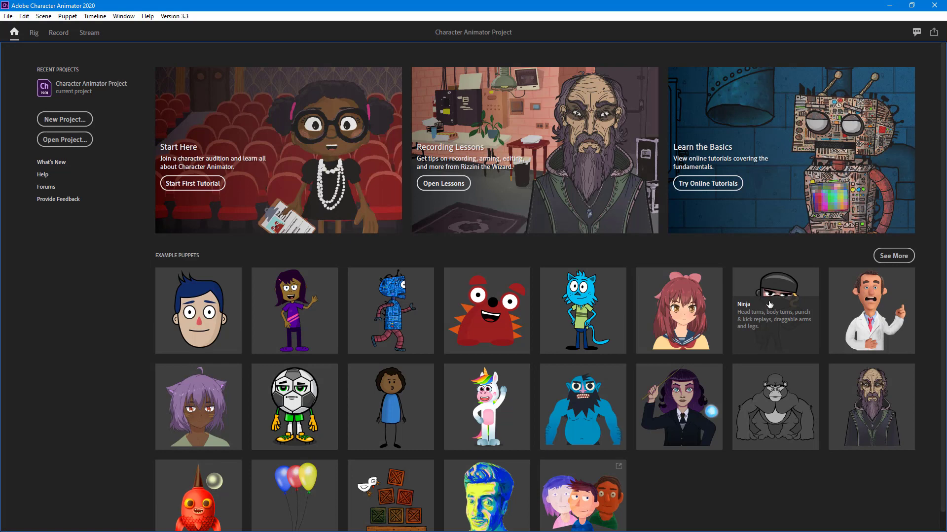
pyautogui.click(772, 295)
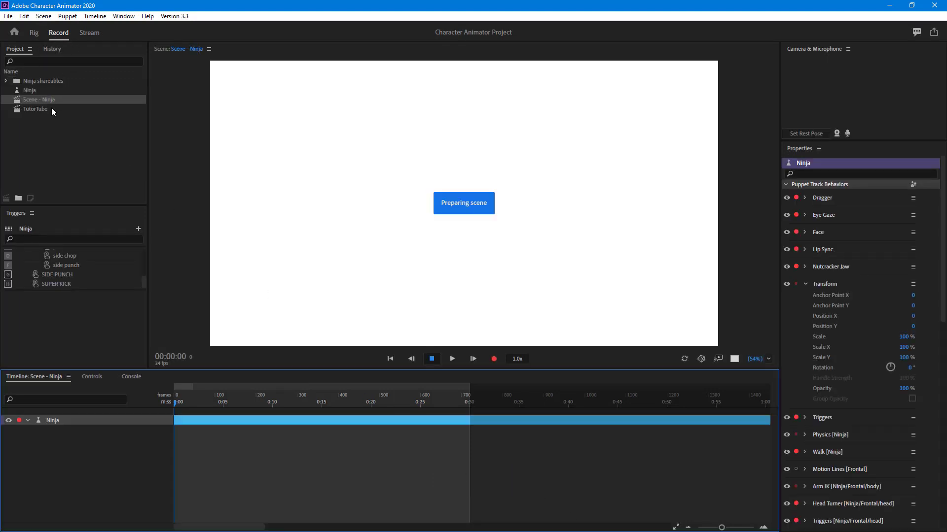
pyautogui.doubleClick(27, 110)
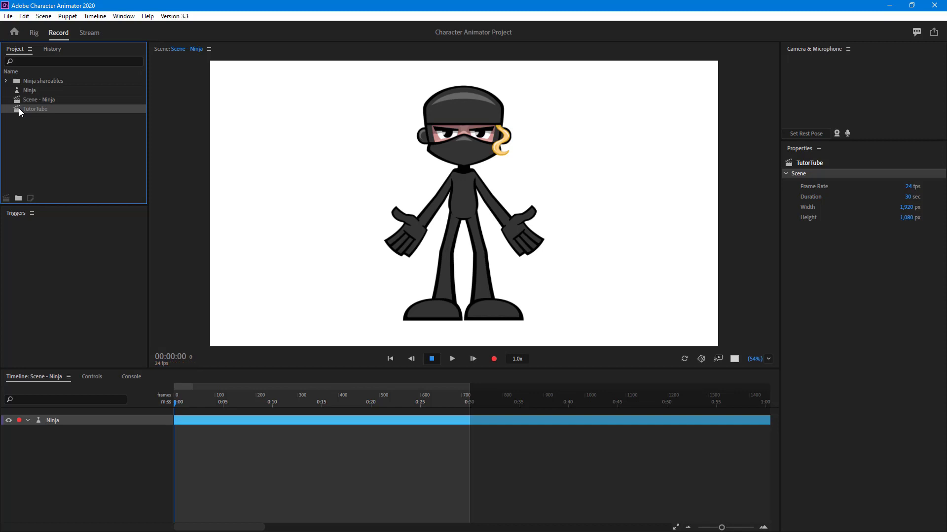
pyautogui.doubleClick(31, 100)
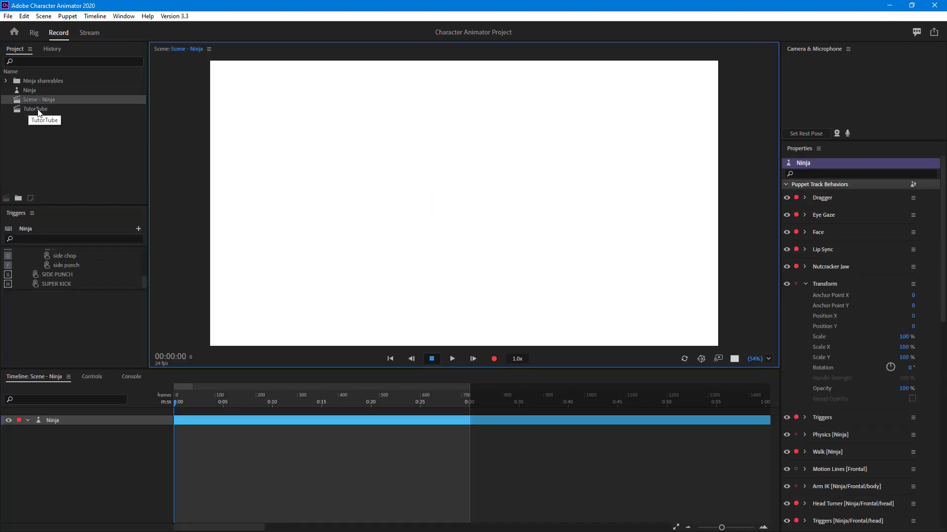
pyautogui.click(18, 112)
pyautogui.doubleClick(17, 109)
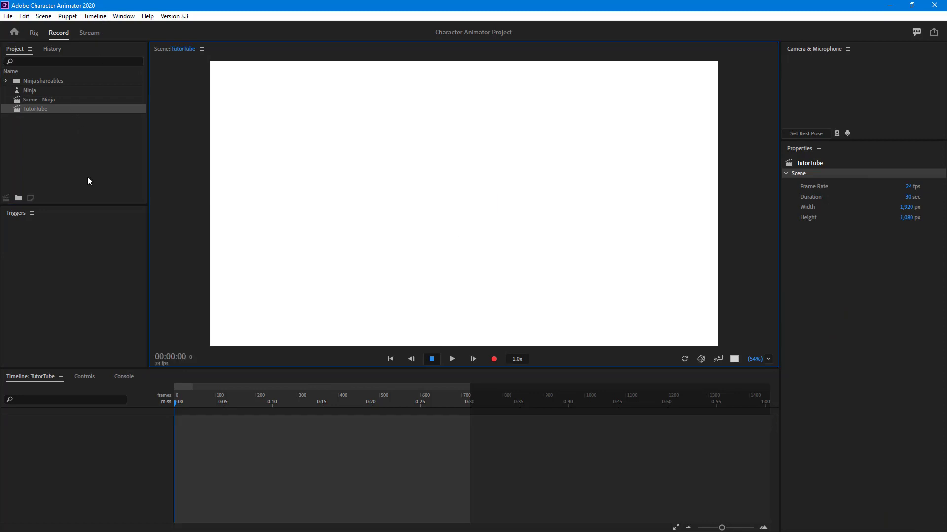
# Add the Ninja puppet to TutorTube, scaled to 78% and moved left to X about -357
pyautogui.moveTo(20, 90); pyautogui.dragTo(132, 467)
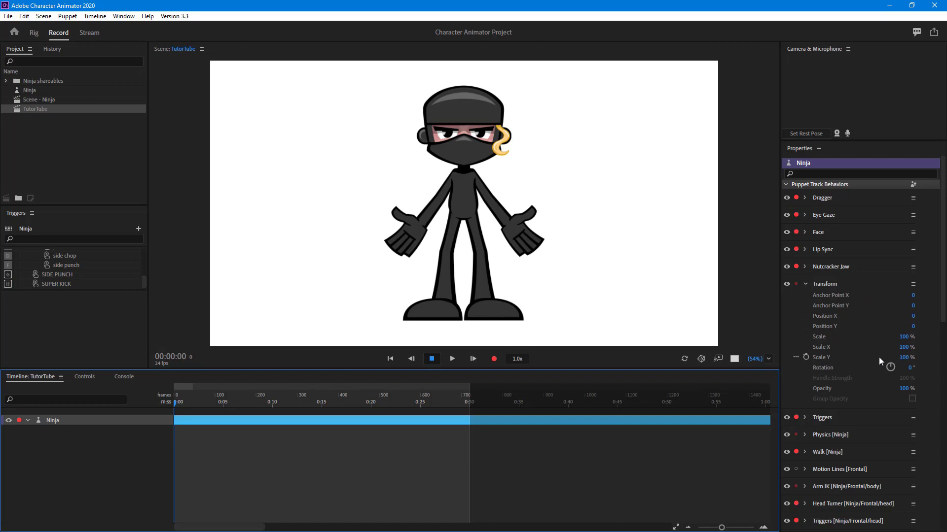
pyautogui.moveTo(905, 337); pyautogui.dragTo(900, 348)
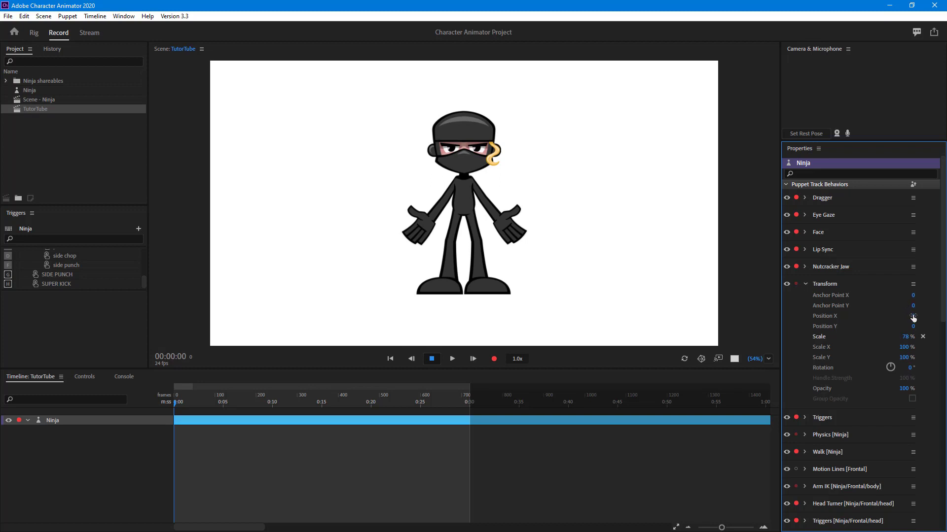
pyautogui.moveTo(913, 317); pyautogui.dragTo(760, 340)
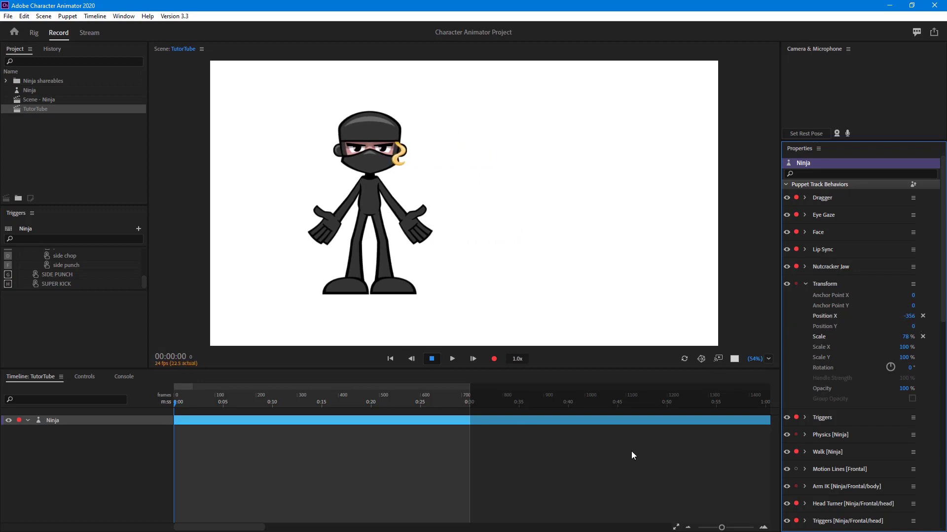
pyautogui.click(804, 285)
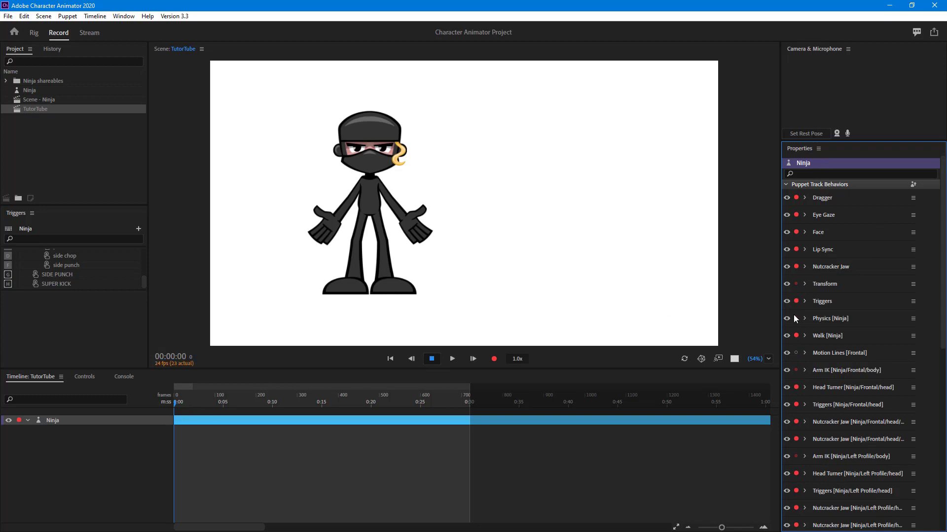
pyautogui.click(37, 108)
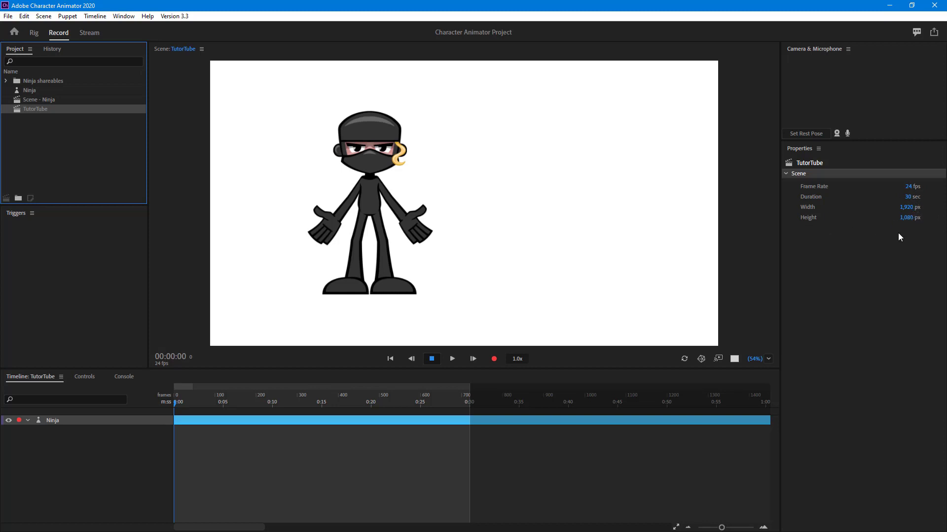
# Test the ninja's walk with the Right arrow, then set the scene frame rate to 5 fps
pyautogui.click(380, 255)
pyautogui.press('Right')
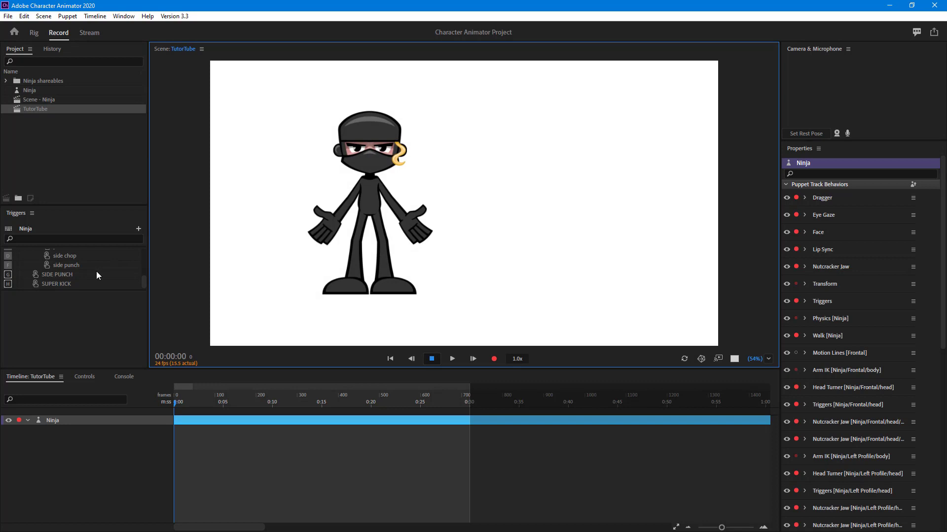
pyautogui.click(17, 111)
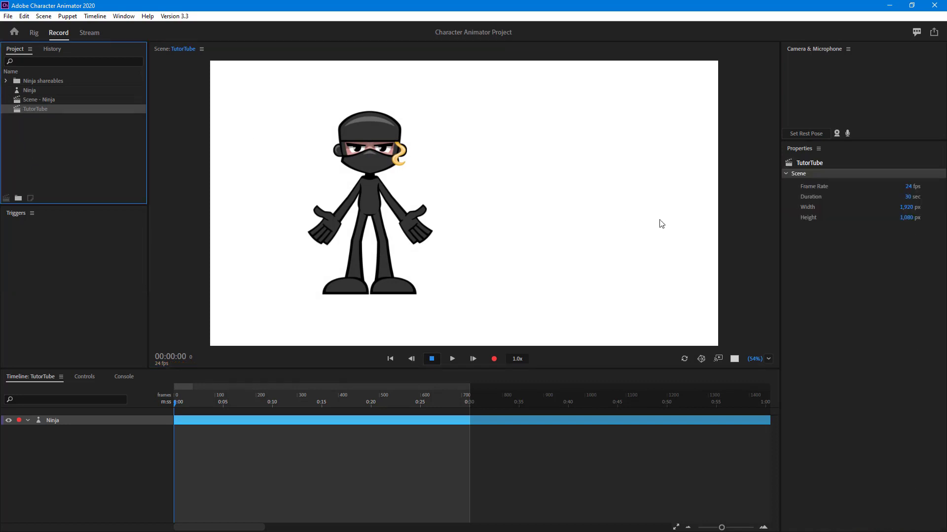
pyautogui.click(909, 186)
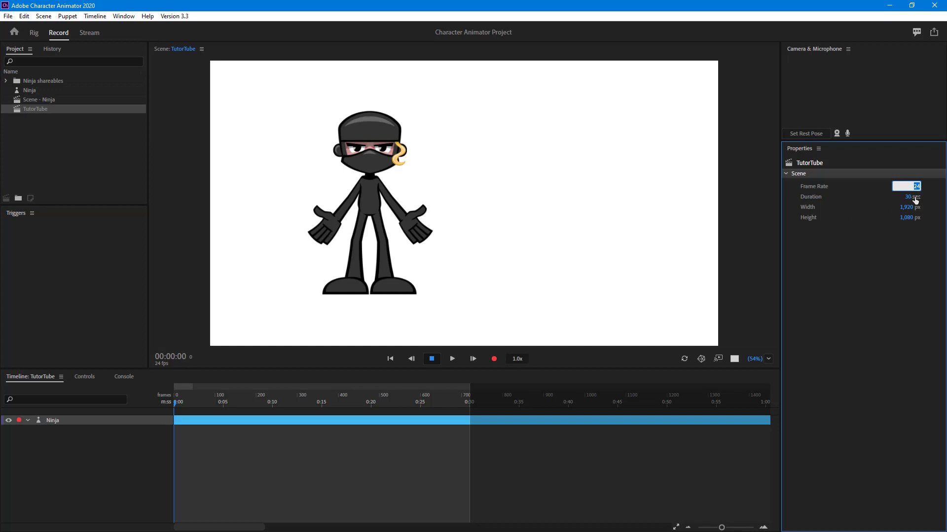
pyautogui.write('5')
pyautogui.press('Return')
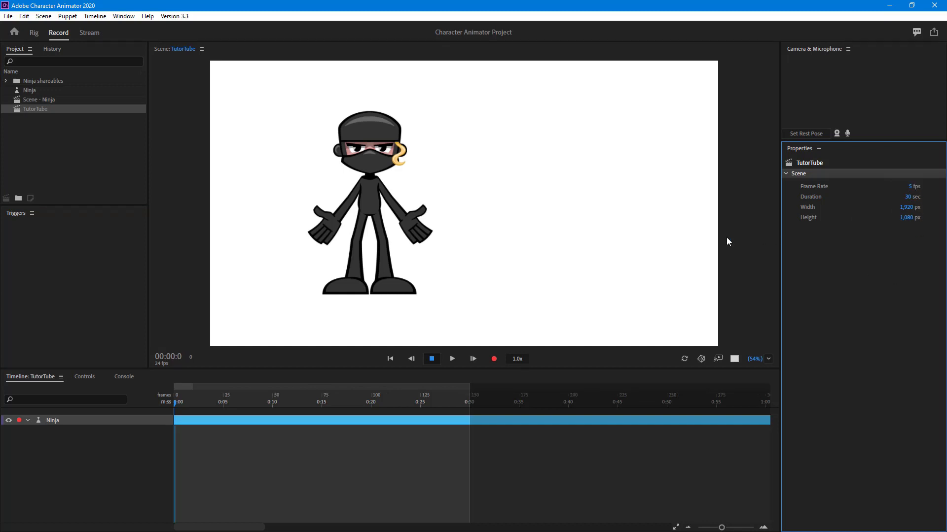
# Walk the ninja again and drop the scene frame rate to 1 fps
pyautogui.click(176, 166)
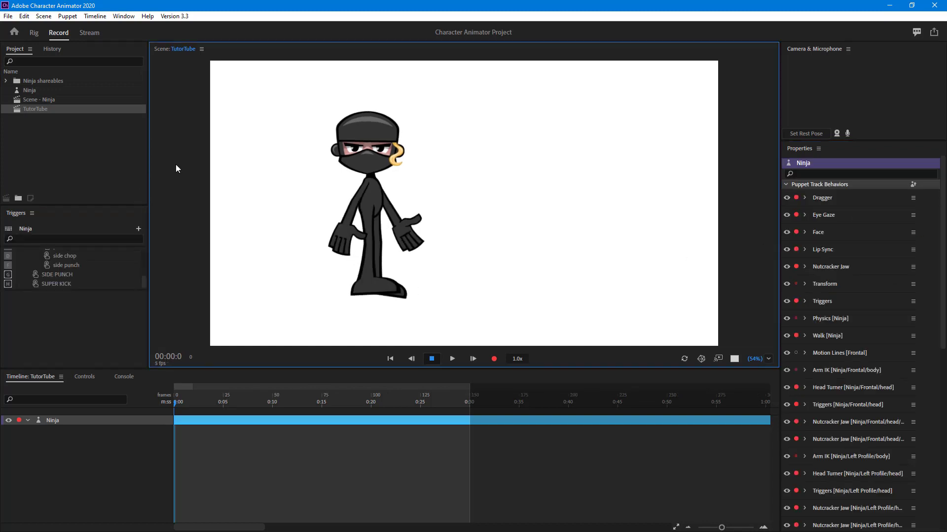
pyautogui.press('Right')
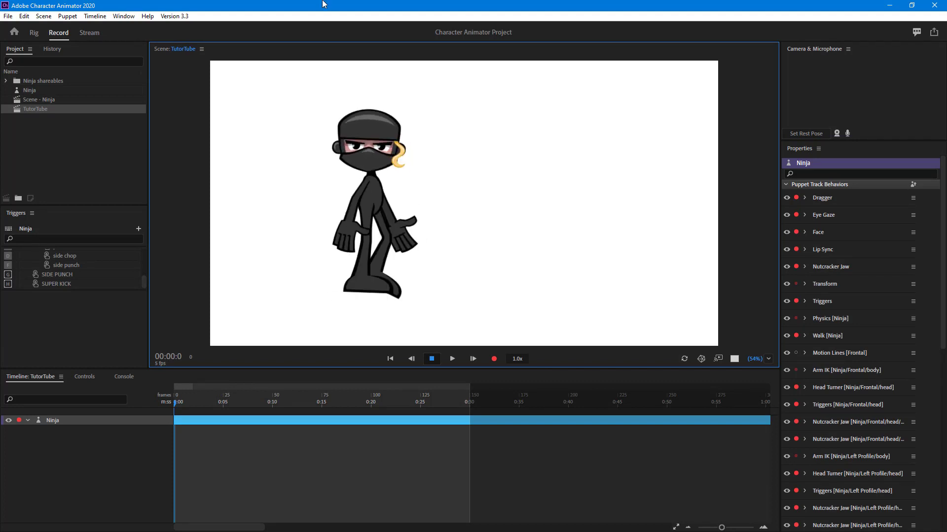
pyautogui.click(20, 110)
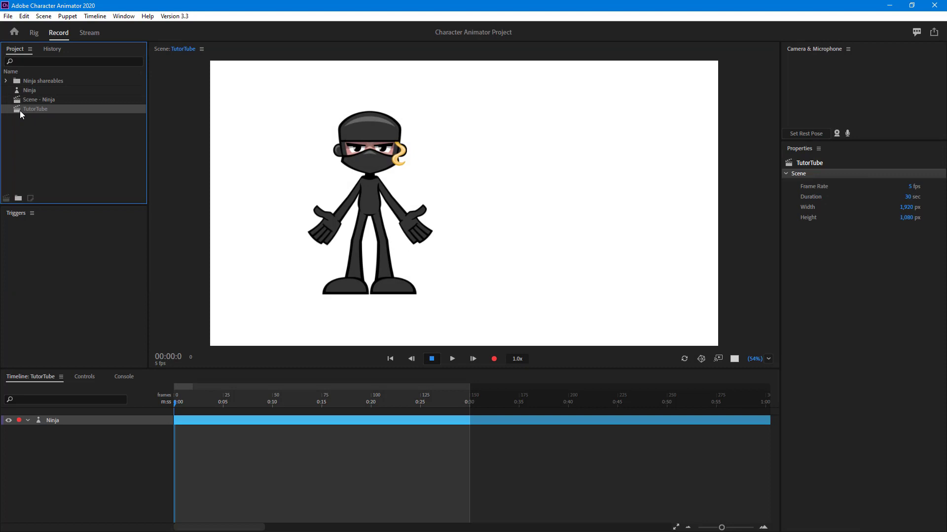
pyautogui.click(911, 187)
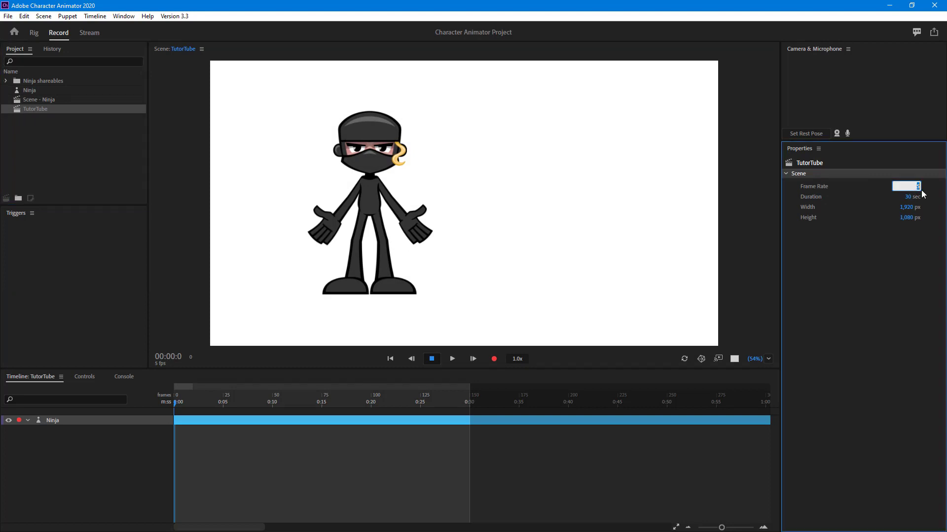
pyautogui.write('1')
pyautogui.press('Return')
# Test the ninja's walk at 1 fps, then set the frame rate to 30 fps
pyautogui.click(674, 208)
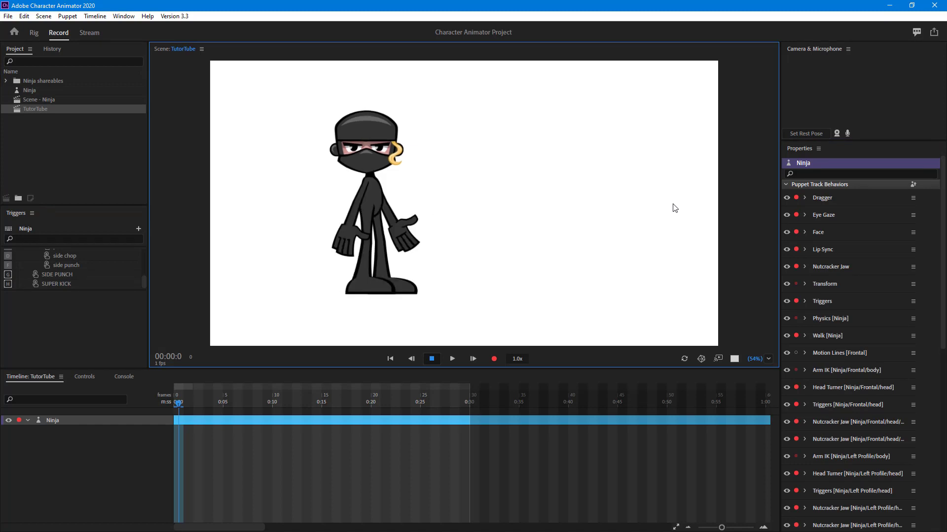
pyautogui.press('Left')
pyautogui.press('Left')
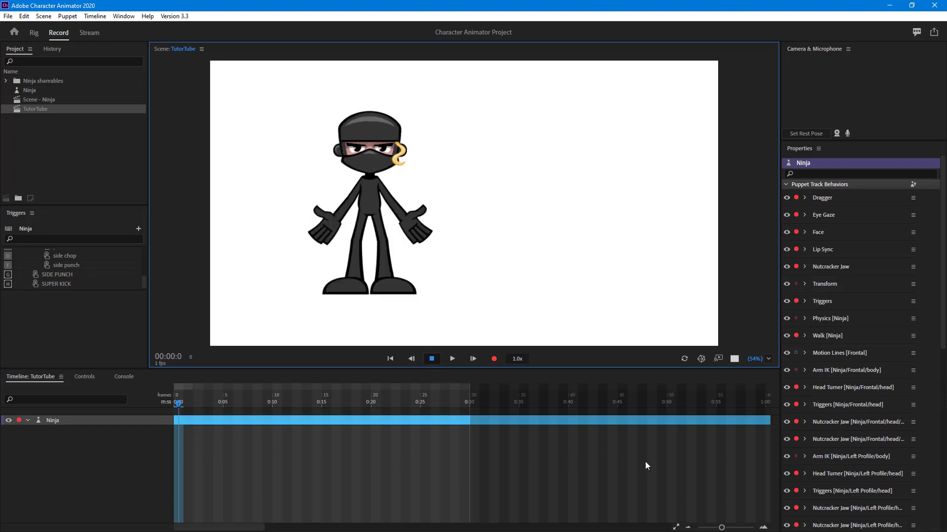
pyautogui.click(20, 111)
pyautogui.click(913, 187)
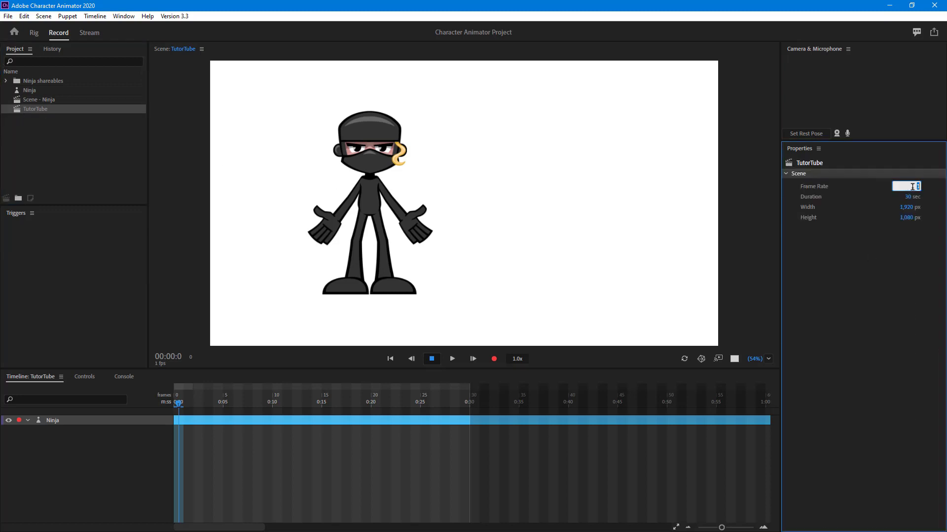
pyautogui.write('30')
pyautogui.press('Return')
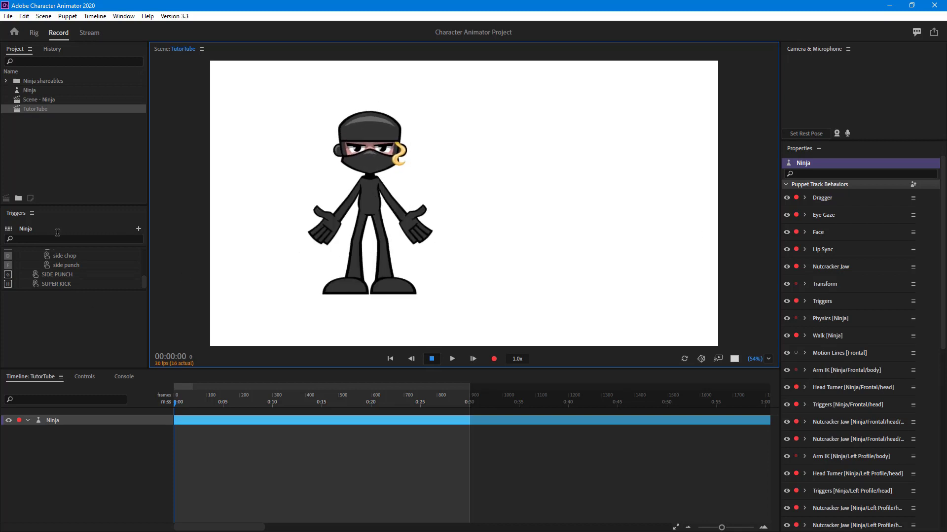
pyautogui.click(19, 111)
pyautogui.click(910, 186)
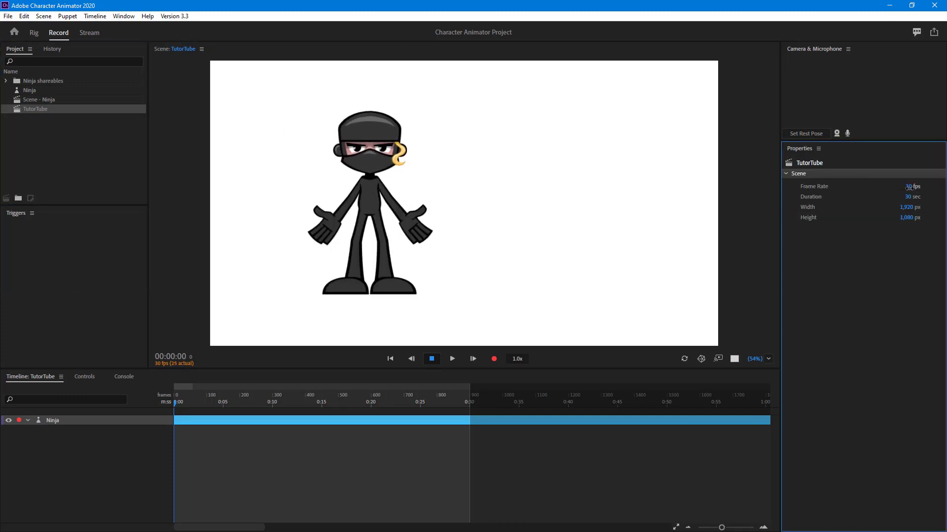
pyautogui.write('60')
pyautogui.press('Return')
pyautogui.click(753, 190)
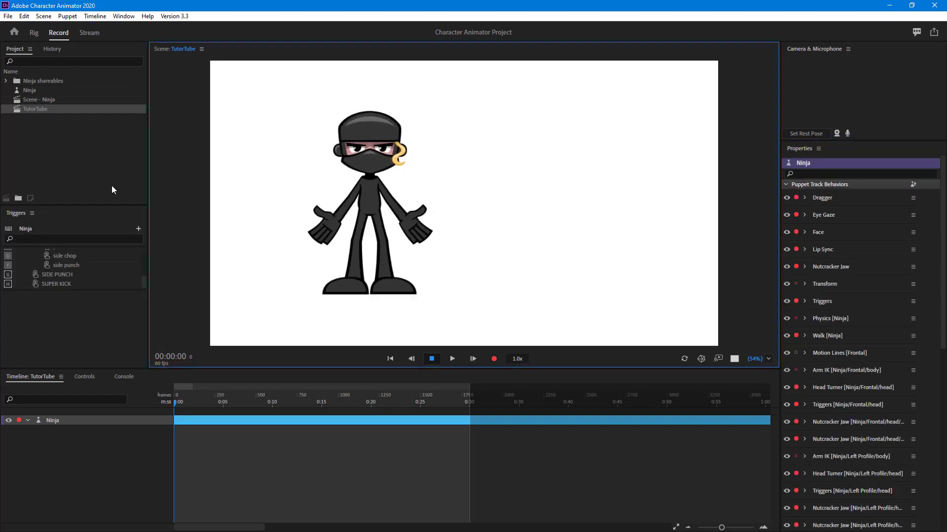
pyautogui.click(37, 109)
pyautogui.click(913, 187)
pyautogui.write('30')
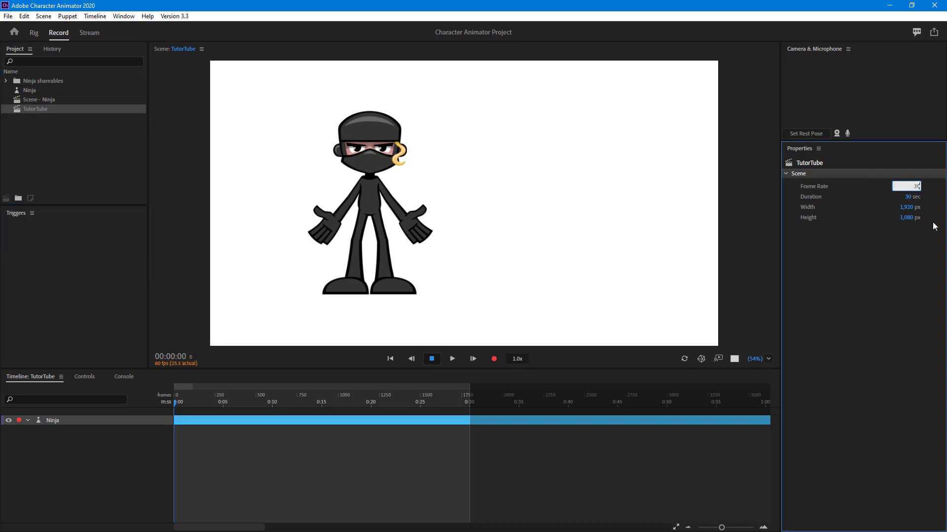
pyautogui.press('Return')
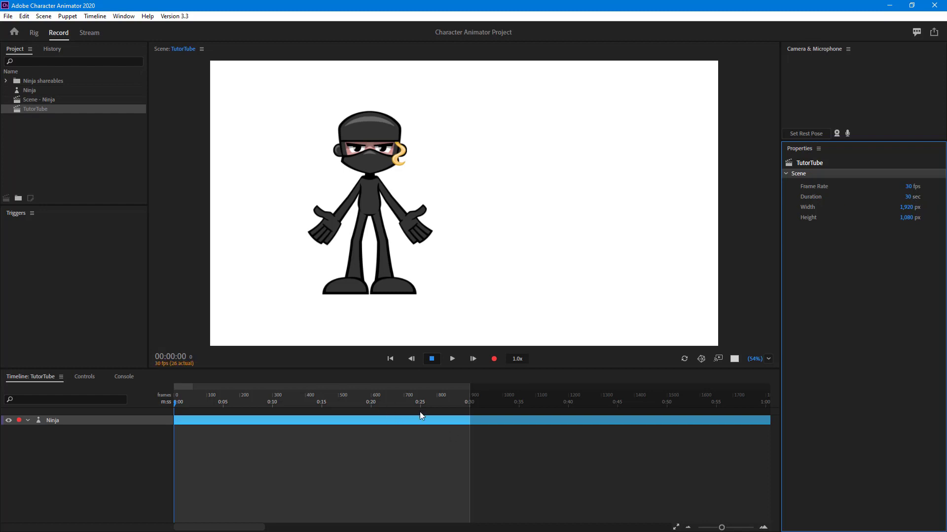
# Set TutorTube's duration to 120 seconds and rescale the timeline to show the full length
pyautogui.click(909, 196)
pyautogui.write('120')
pyautogui.press('Return')
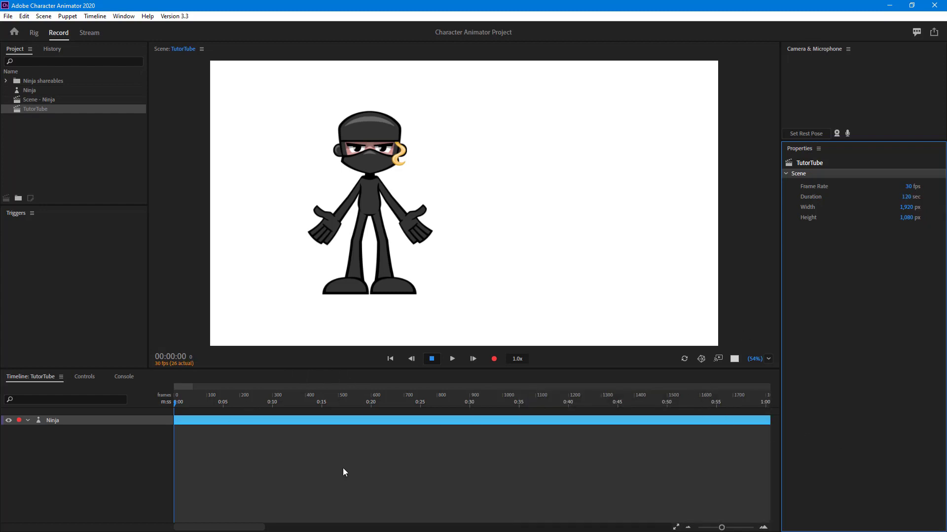
pyautogui.moveTo(727, 527)
pyautogui.mouseDown()
pyautogui.moveTo(736, 529)
pyautogui.moveTo(716, 528)
pyautogui.mouseUp()
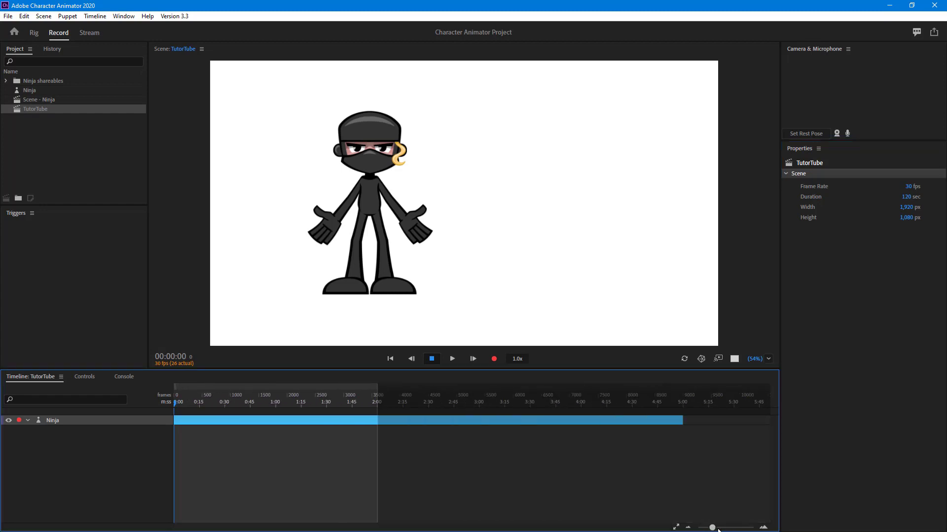
pyautogui.click(765, 419)
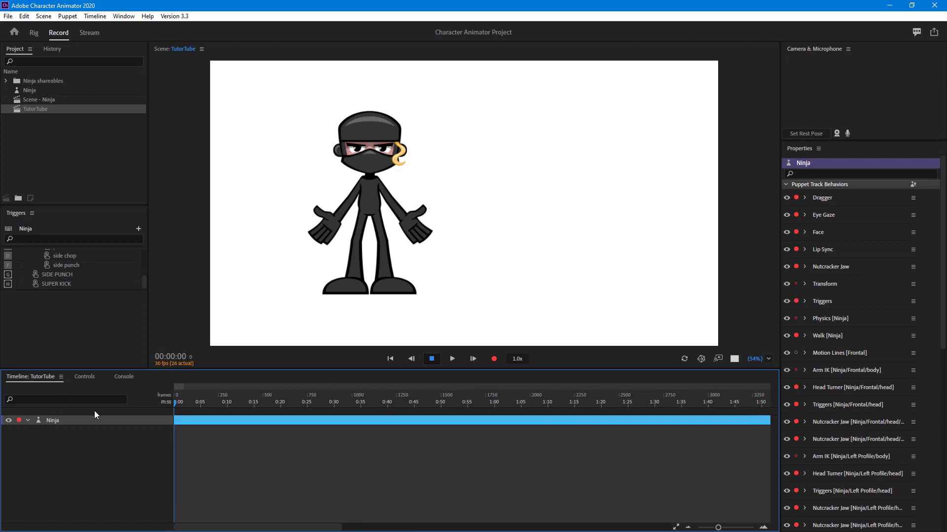
pyautogui.click(18, 109)
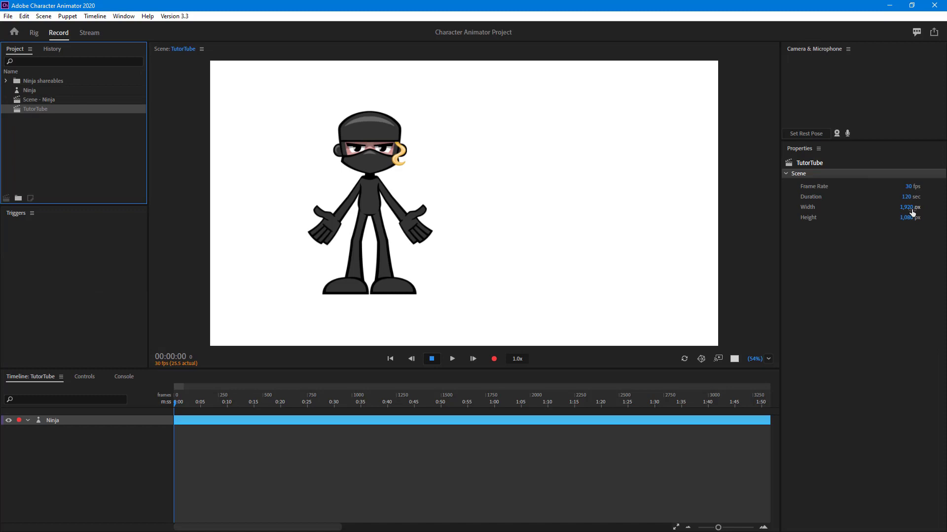
# Try a stage size of 640 × 480 px for the TutorTube scene
pyautogui.click(908, 207)
pyautogui.write('640')
pyautogui.click(908, 220)
pyautogui.write('48')
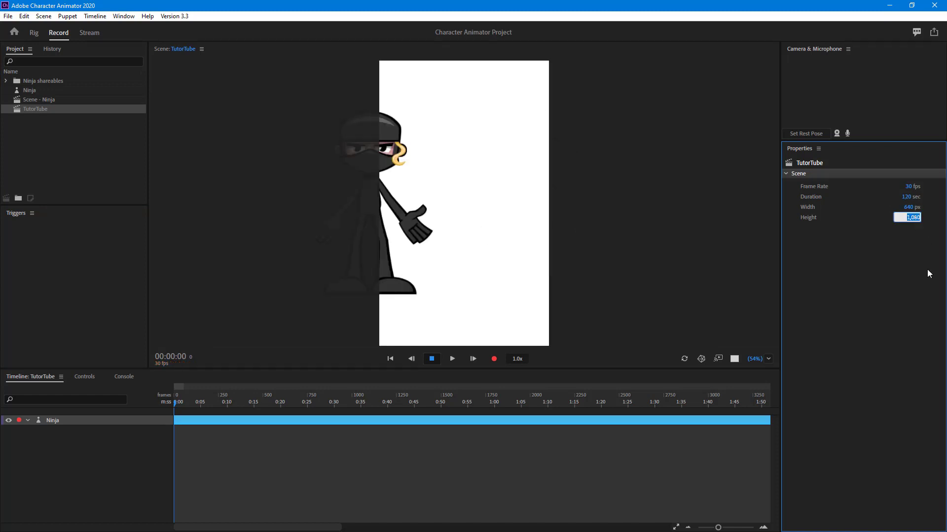
pyautogui.write('0')
pyautogui.press('Return')
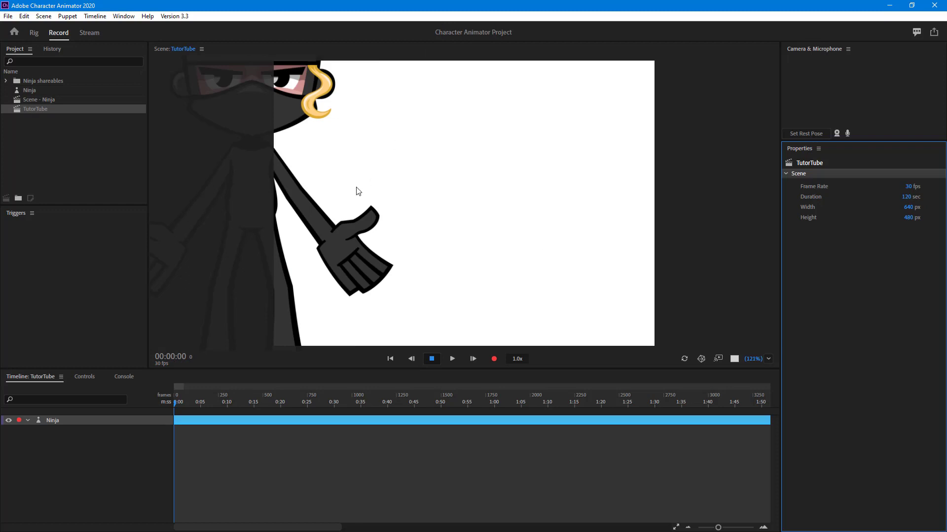
# Change the scene dimensions to 1280 × 720 px
pyautogui.click(286, 98)
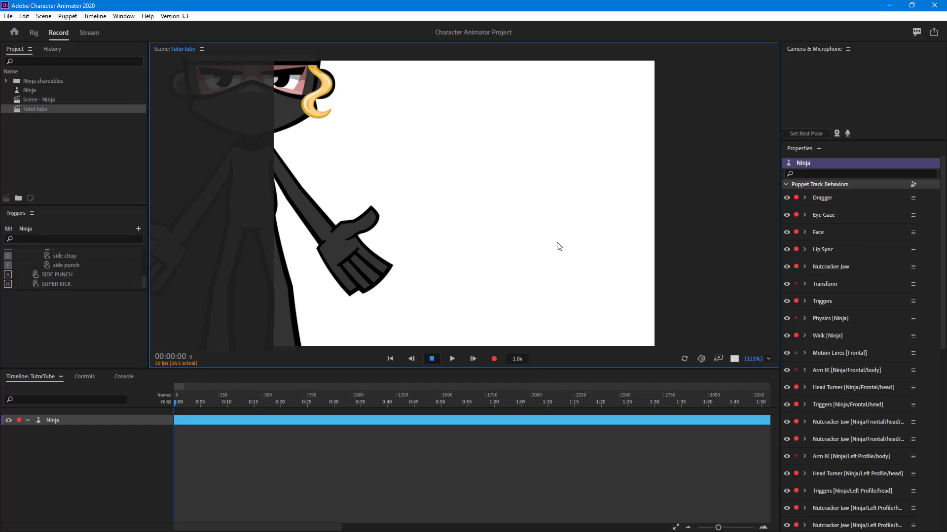
pyautogui.click(512, 469)
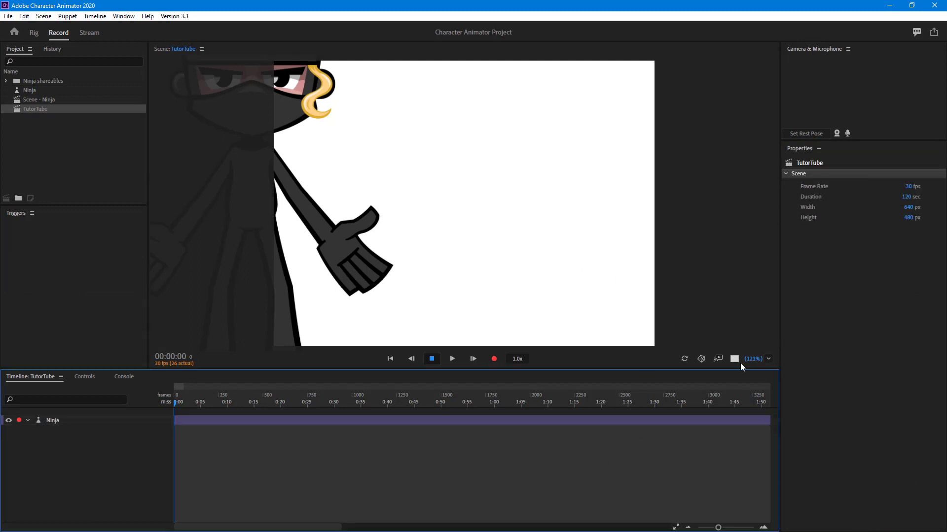
pyautogui.click(57, 422)
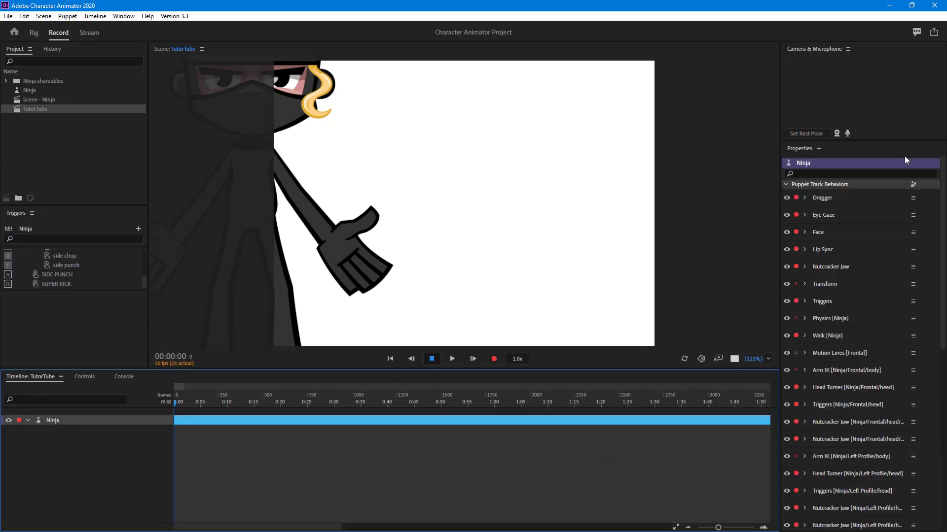
pyautogui.click(39, 109)
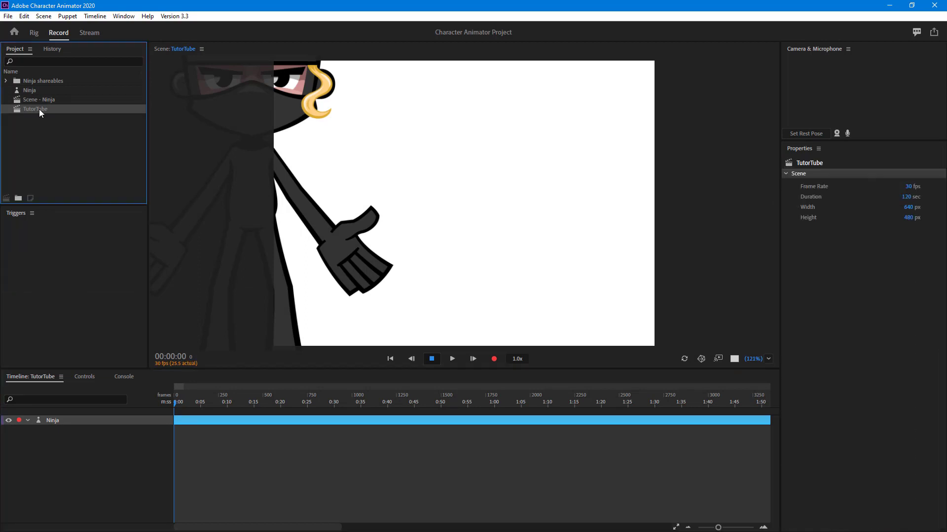
pyautogui.click(910, 207)
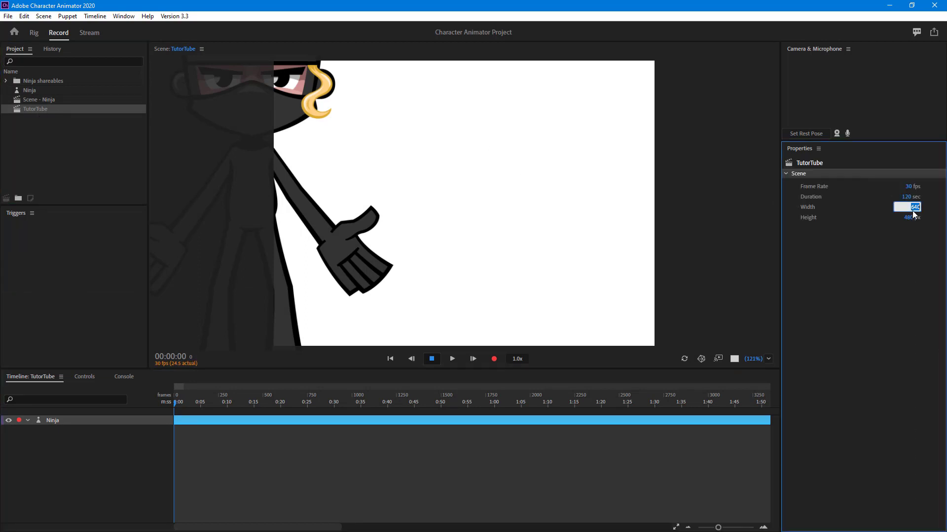
pyautogui.write('1280')
pyautogui.press('Tab')
pyautogui.write('720')
pyautogui.press('Return')
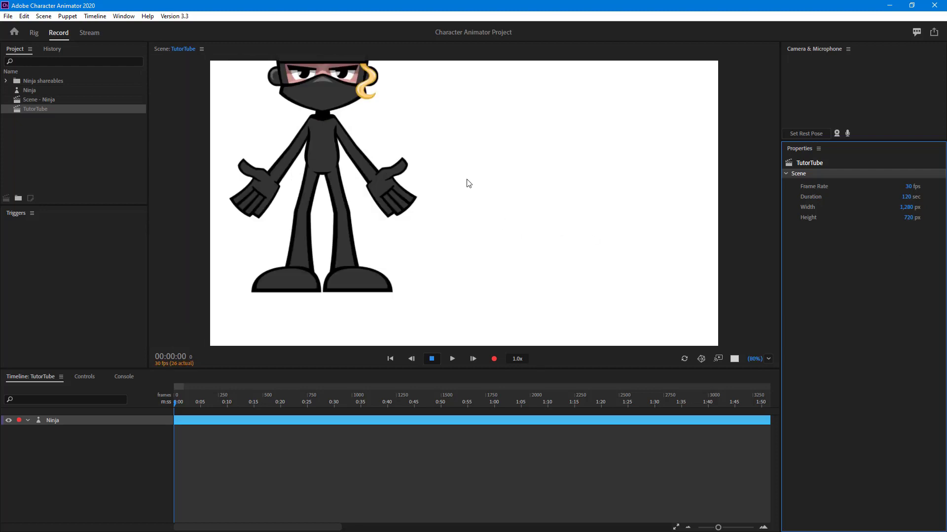